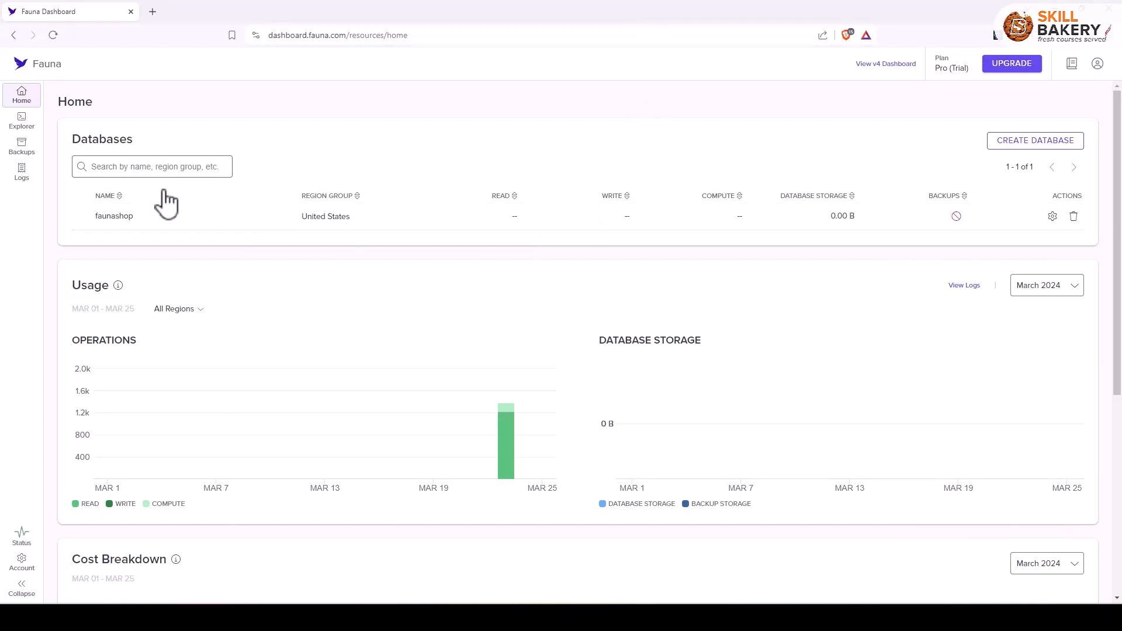
Review the options for creating a new database, and close the form without creating one.
{"action": "left_click_drag", "start_coordinate": [76, 146], "coordinate": [156, 150]}
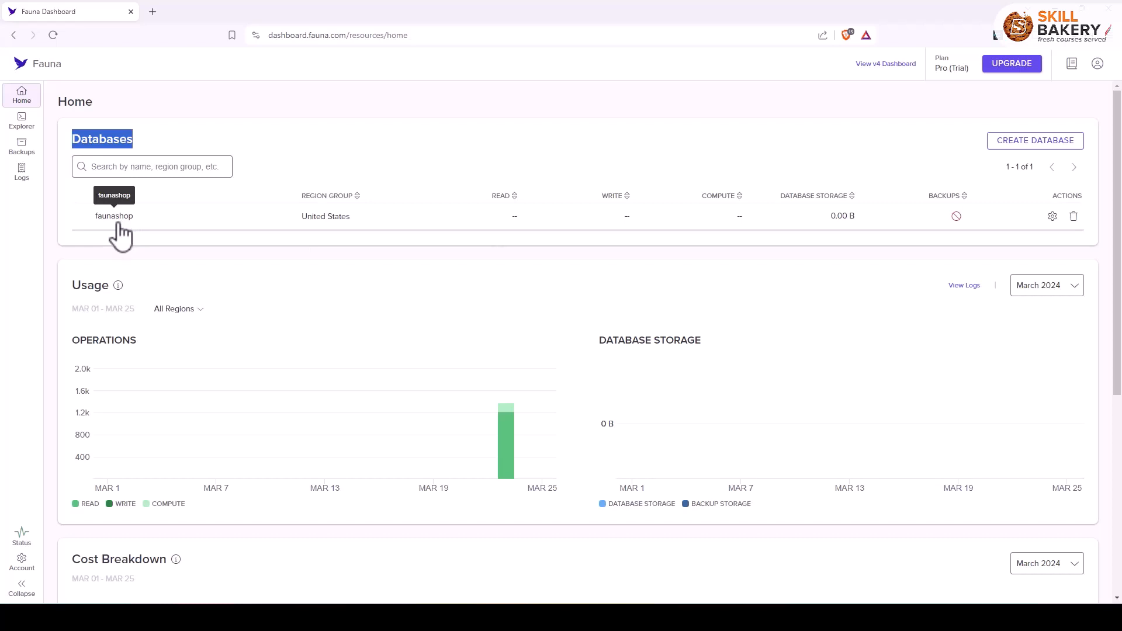
{"action": "left_click", "coordinate": [1032, 149]}
{"action": "left_click", "coordinate": [487, 206]}
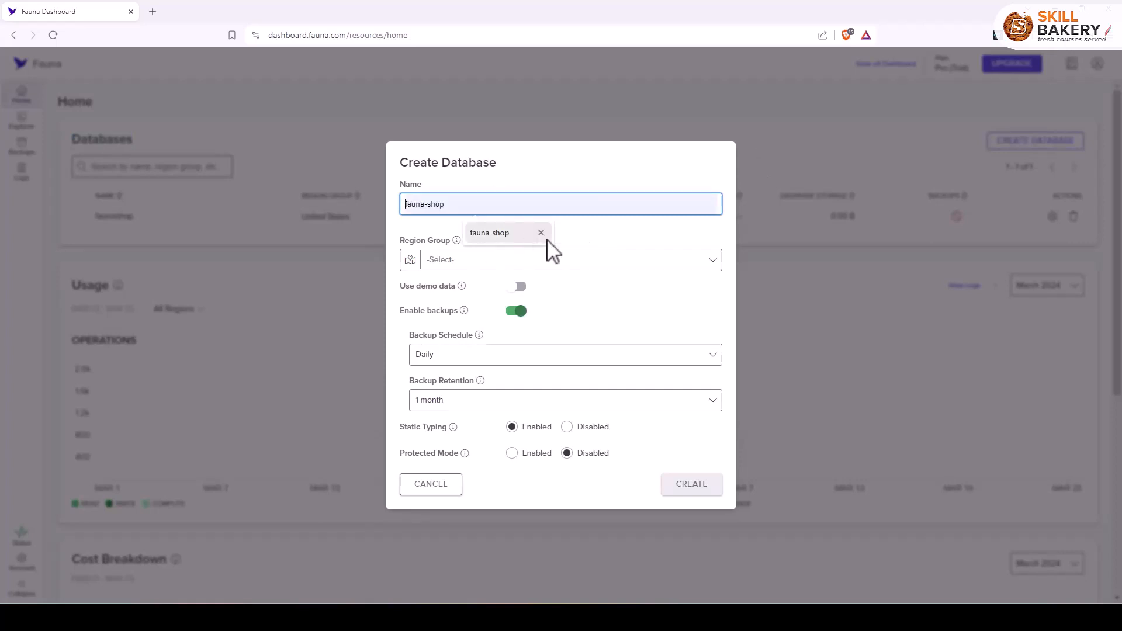
{"action": "left_click", "coordinate": [602, 245]}
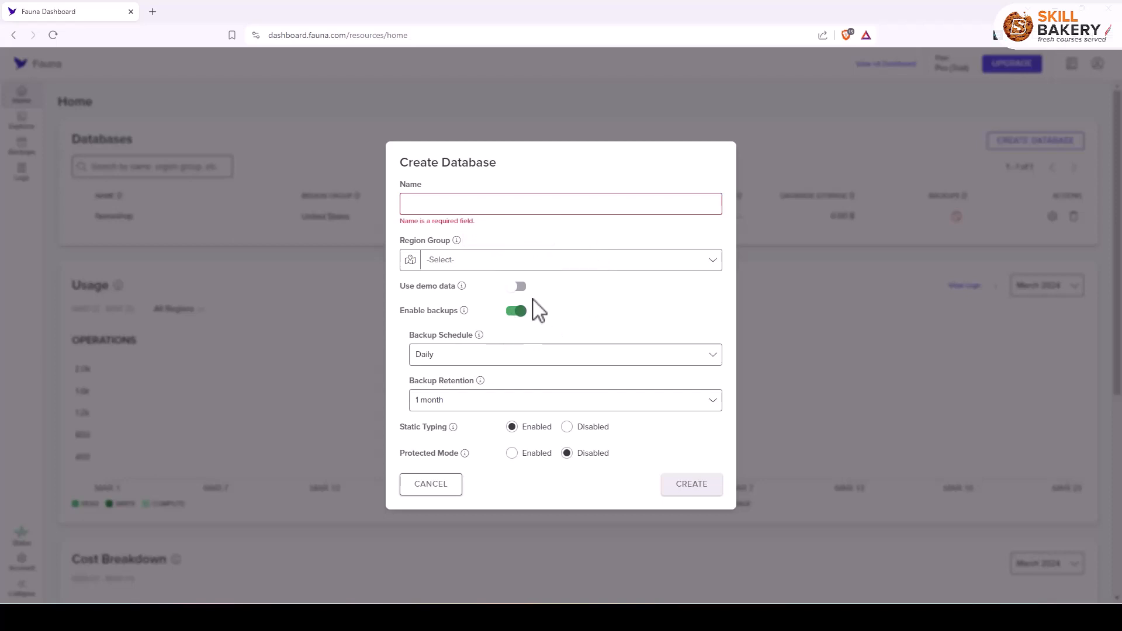
{"action": "left_click", "coordinate": [437, 491]}
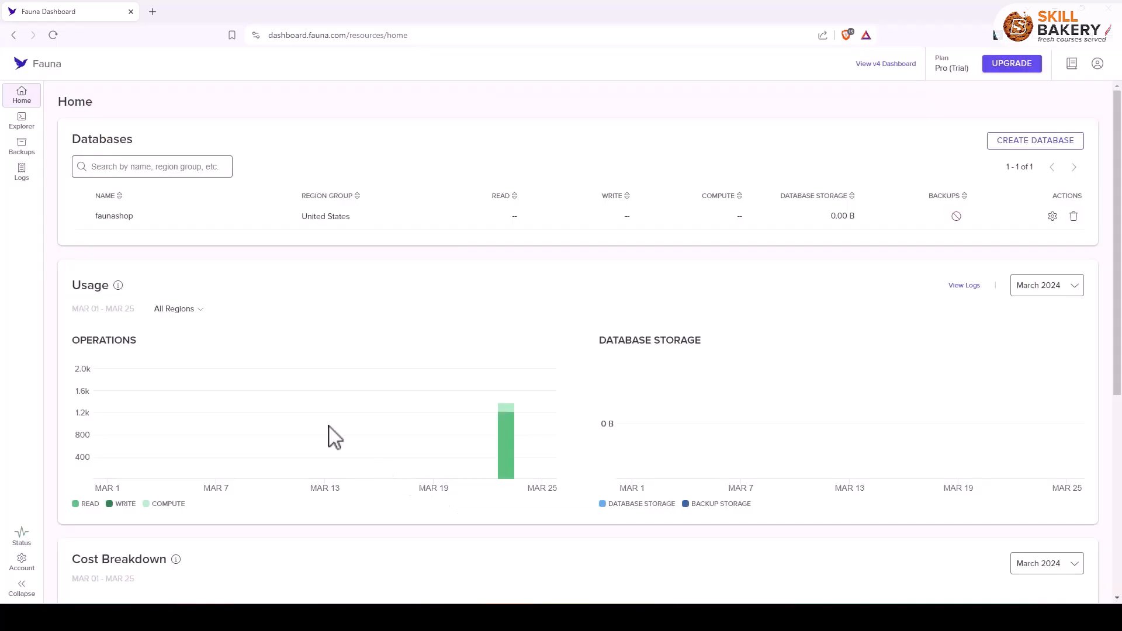
Open the faunashop database in the Explorer and close its shell.
{"action": "left_click", "coordinate": [124, 234]}
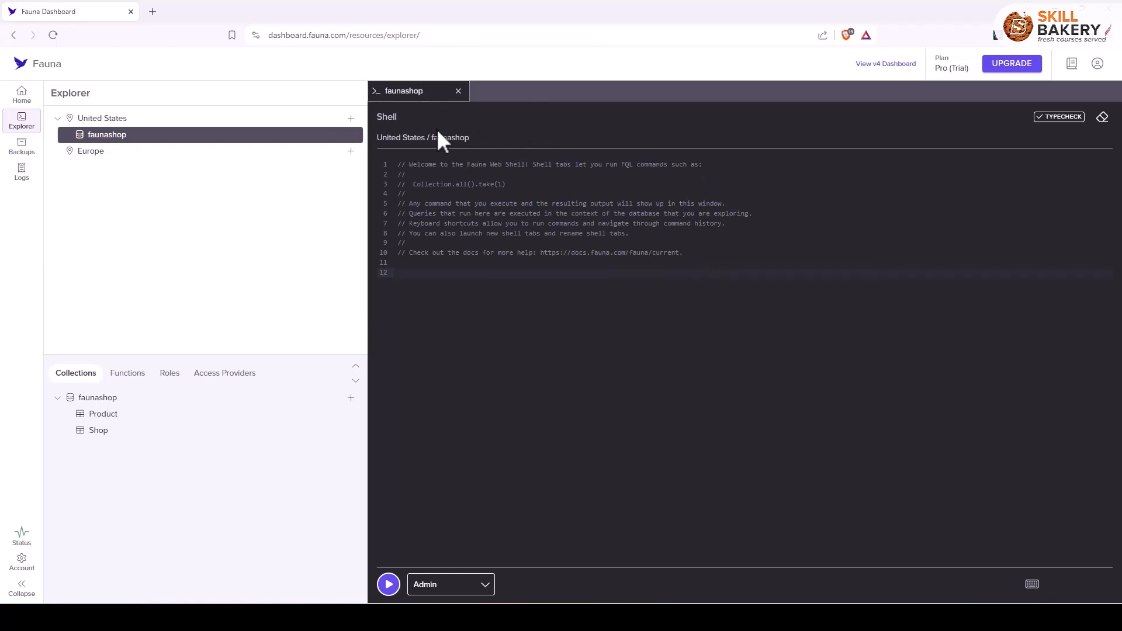
{"action": "left_click", "coordinate": [458, 92]}
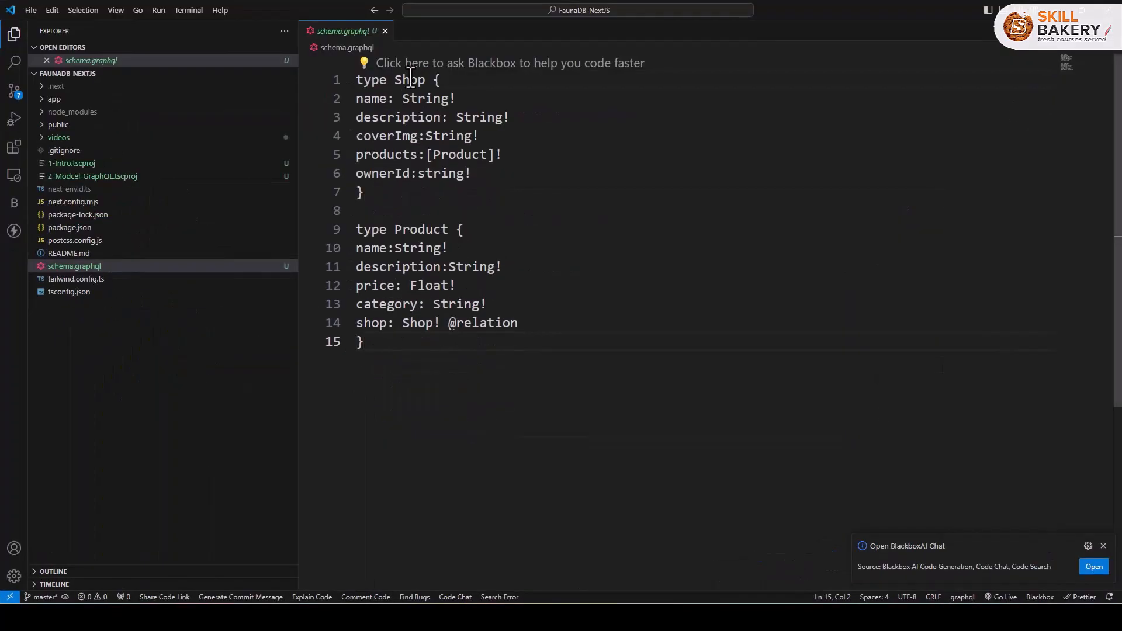
{"action": "double_click", "coordinate": [411, 80]}
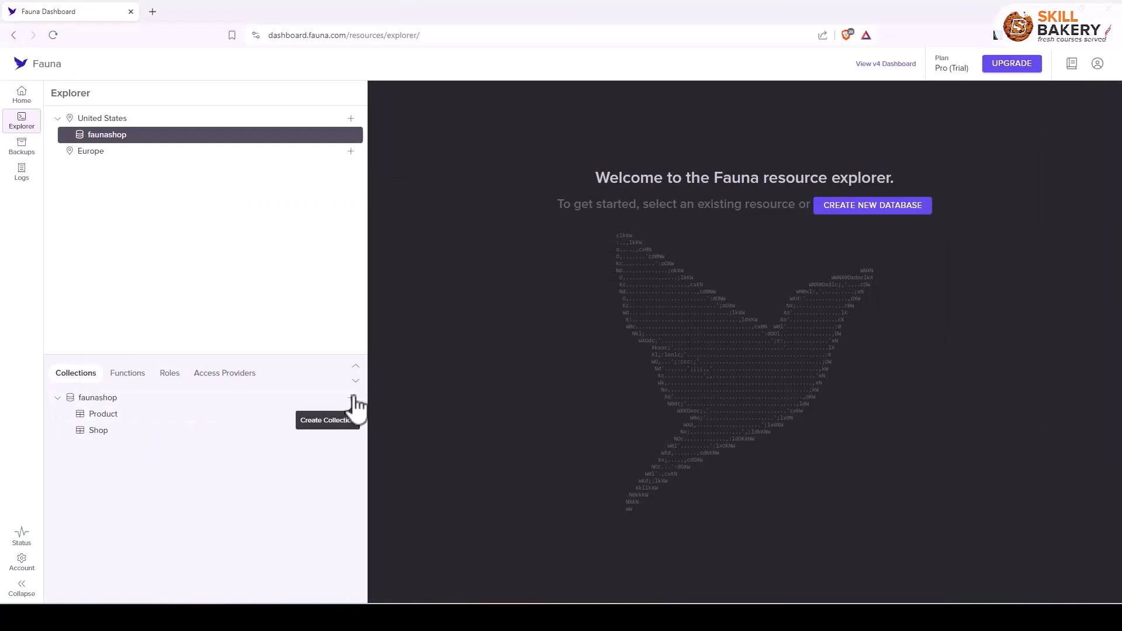
Open the v4 dashboard in a separate browser tab and show the faunashop database overview there.
{"action": "right_click", "coordinate": [888, 67]}
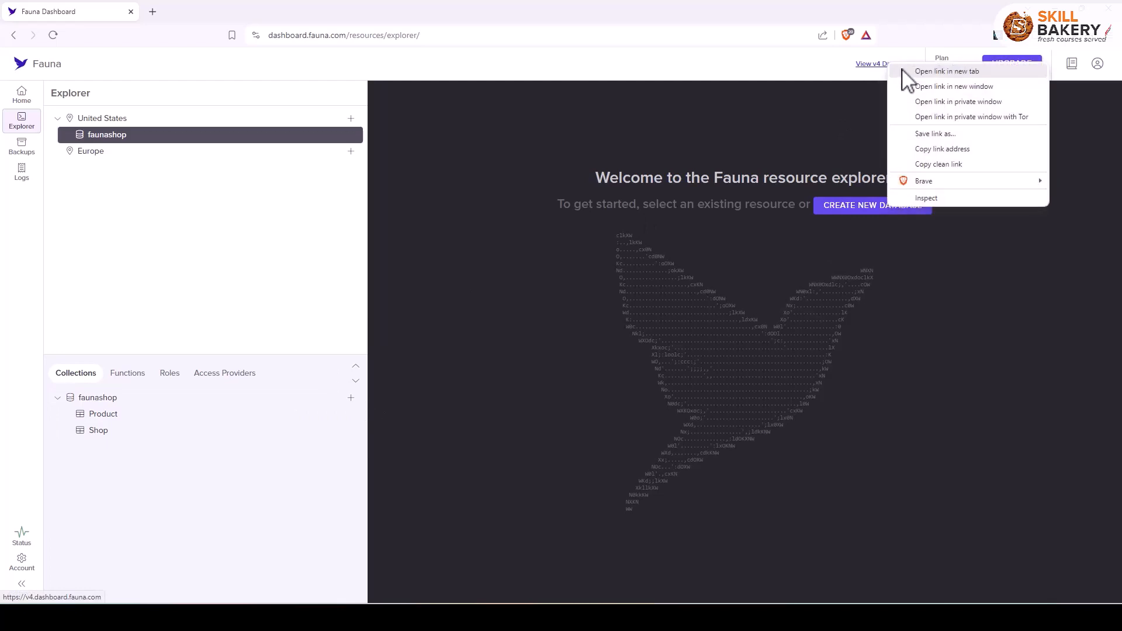
{"action": "left_click", "coordinate": [912, 71]}
{"action": "left_click", "coordinate": [207, 12]}
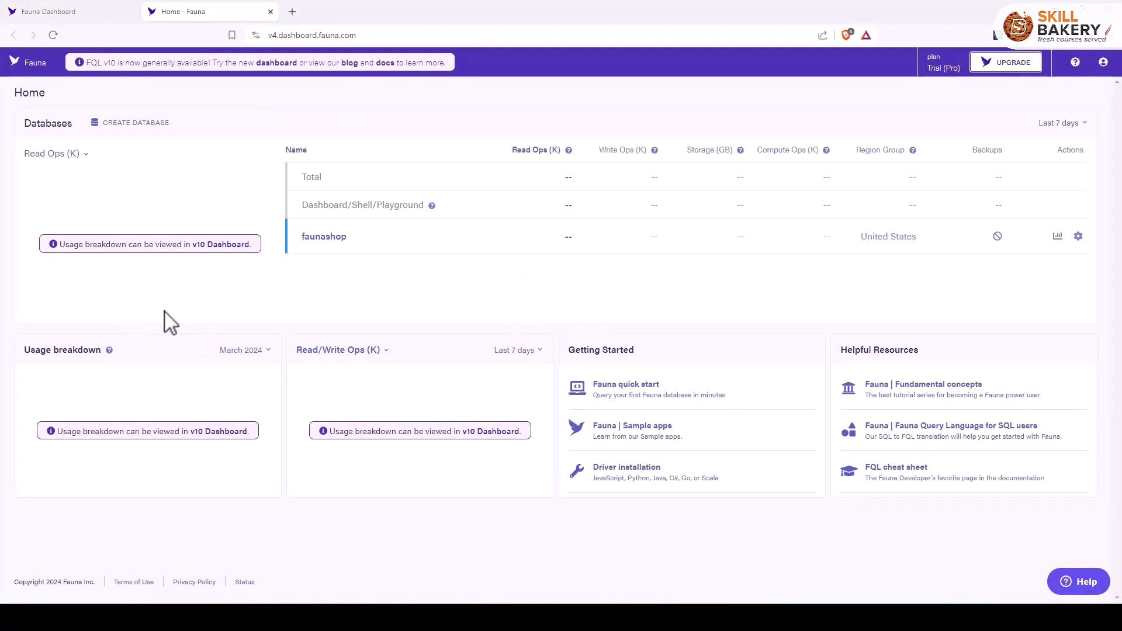
{"action": "left_click", "coordinate": [320, 238]}
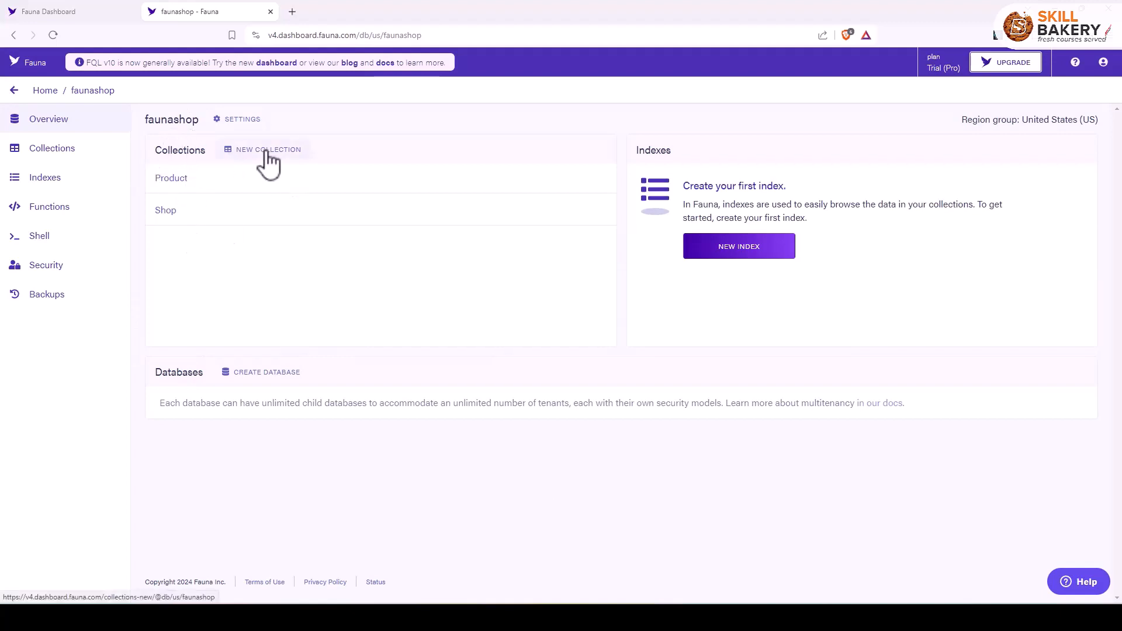
Back in the new dashboard, review the form for creating a faunashop collection and cancel it.
{"action": "left_click", "coordinate": [41, 11]}
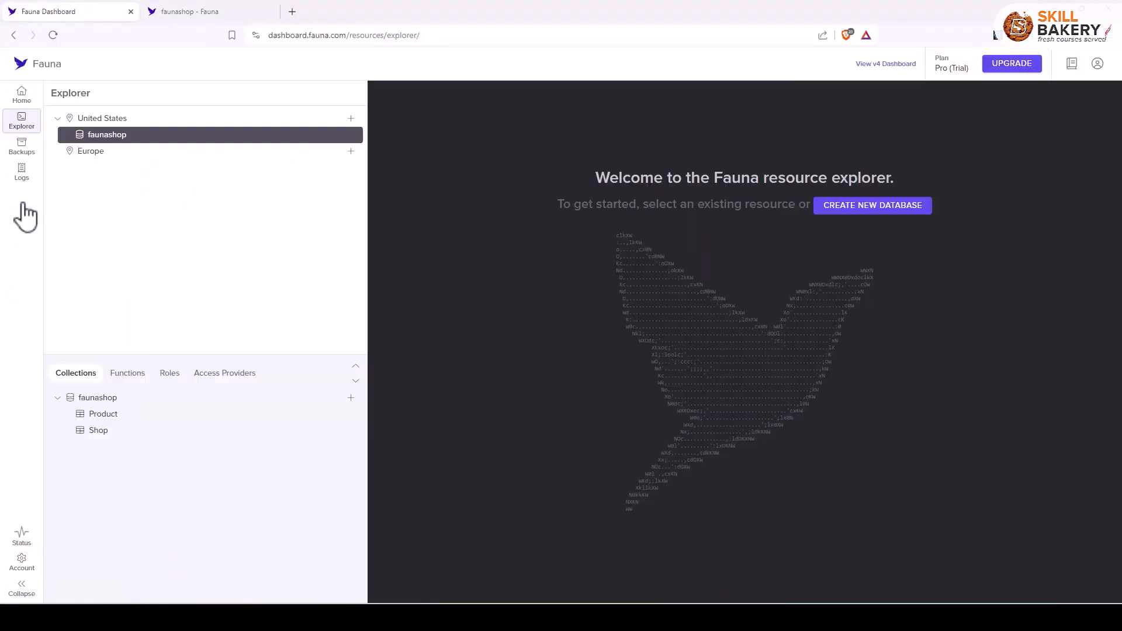
{"action": "left_click", "coordinate": [351, 399]}
{"action": "left_click", "coordinate": [417, 284]}
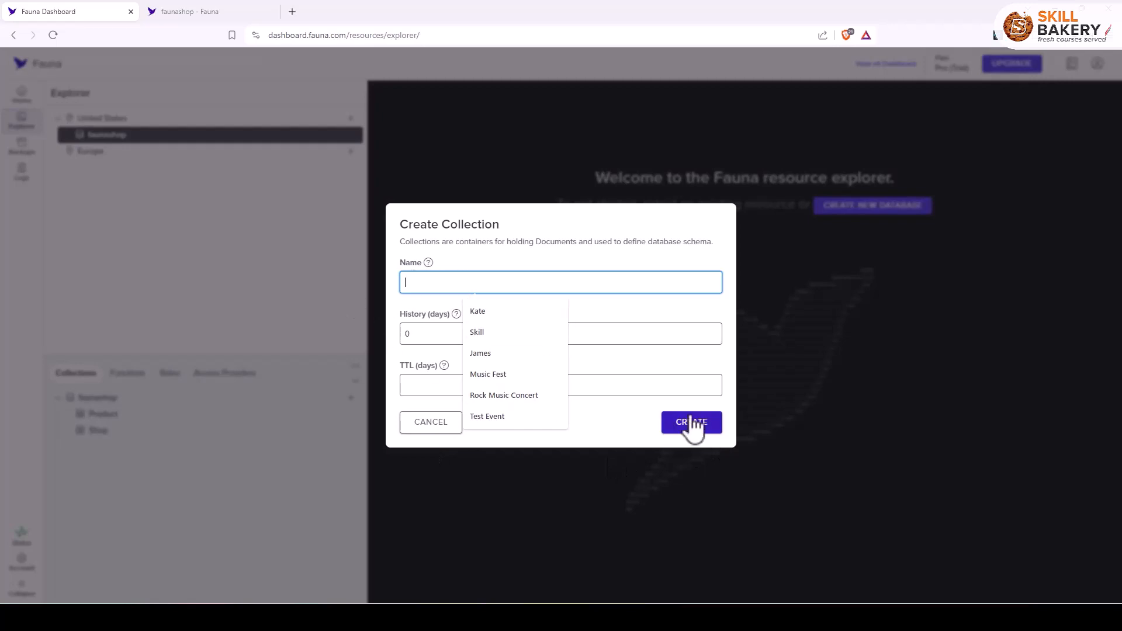
{"action": "left_click", "coordinate": [431, 426]}
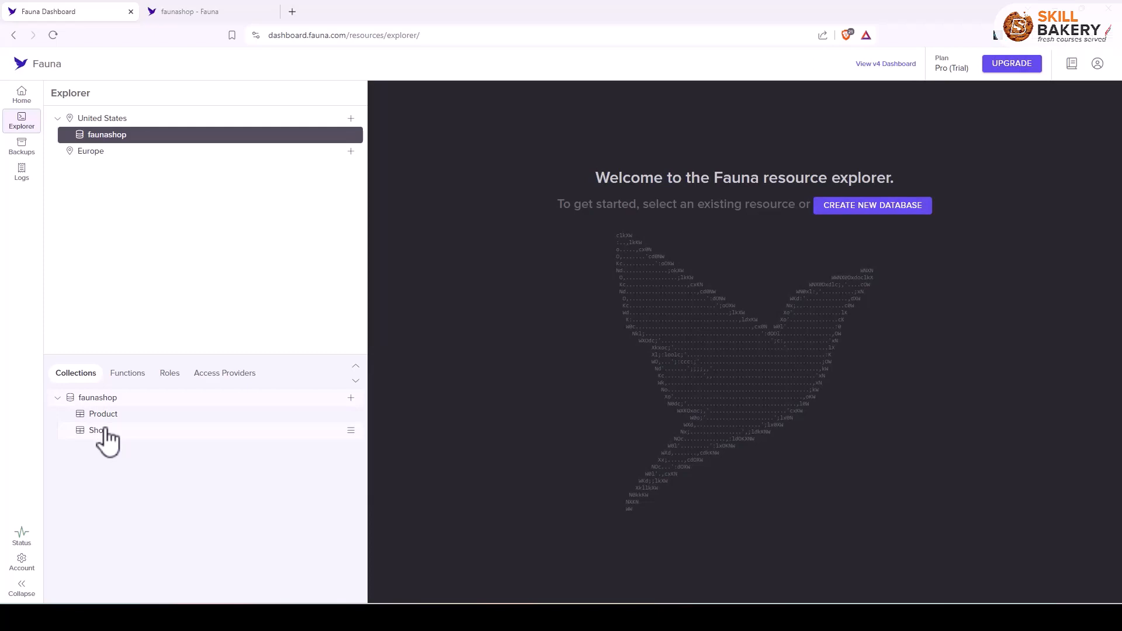
Open the Shop collection's document to review its fields, and check the form for adding a Shop document without creating one.
{"action": "left_click", "coordinate": [106, 431]}
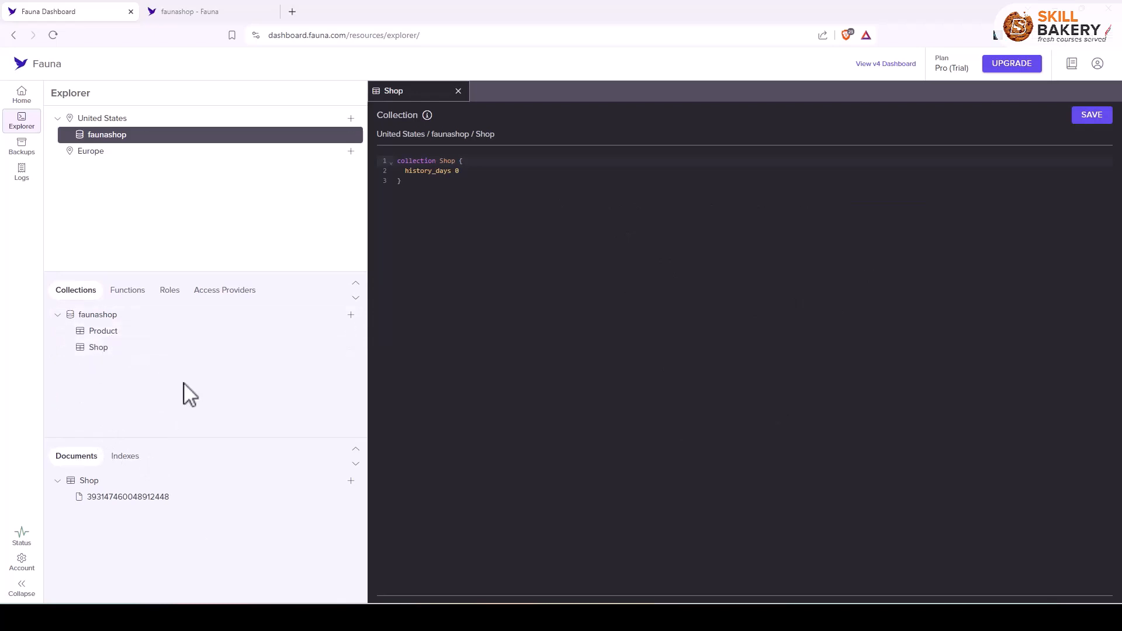
{"action": "left_click", "coordinate": [96, 349]}
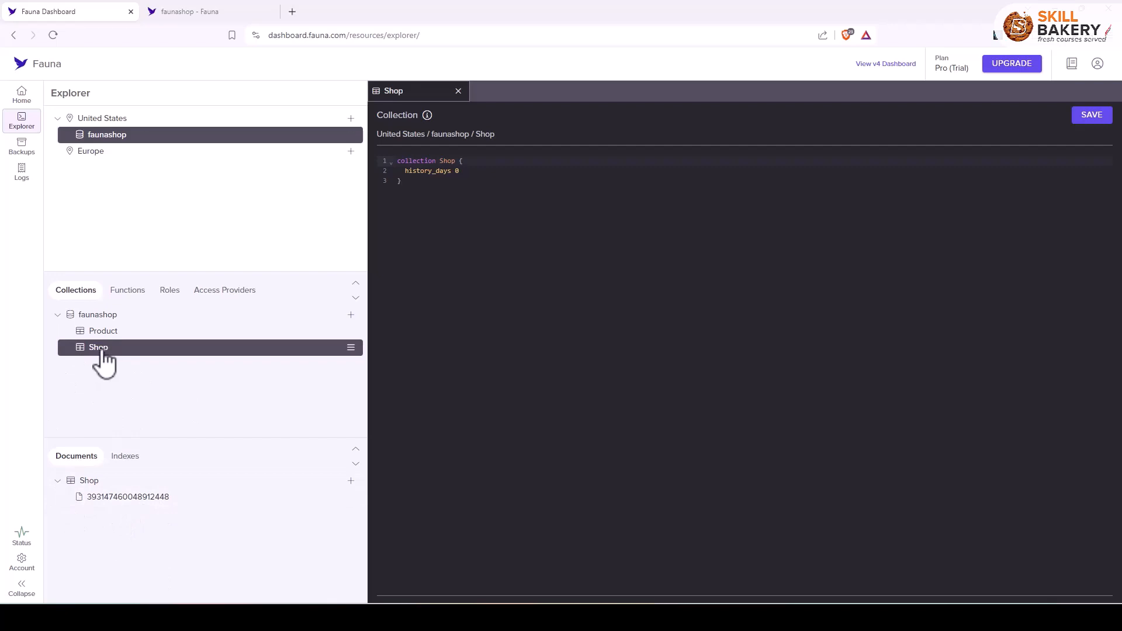
{"action": "left_click", "coordinate": [110, 501]}
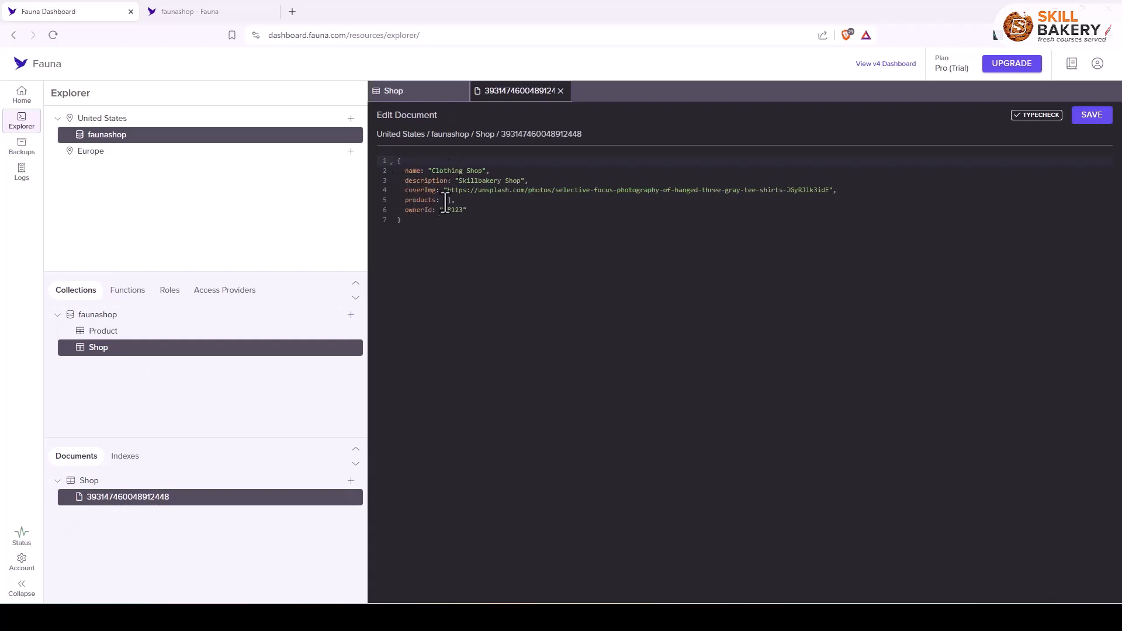
{"action": "left_click_drag", "start_coordinate": [479, 191], "coordinate": [481, 200]}
{"action": "left_click", "coordinate": [489, 227]}
{"action": "left_click", "coordinate": [352, 481]}
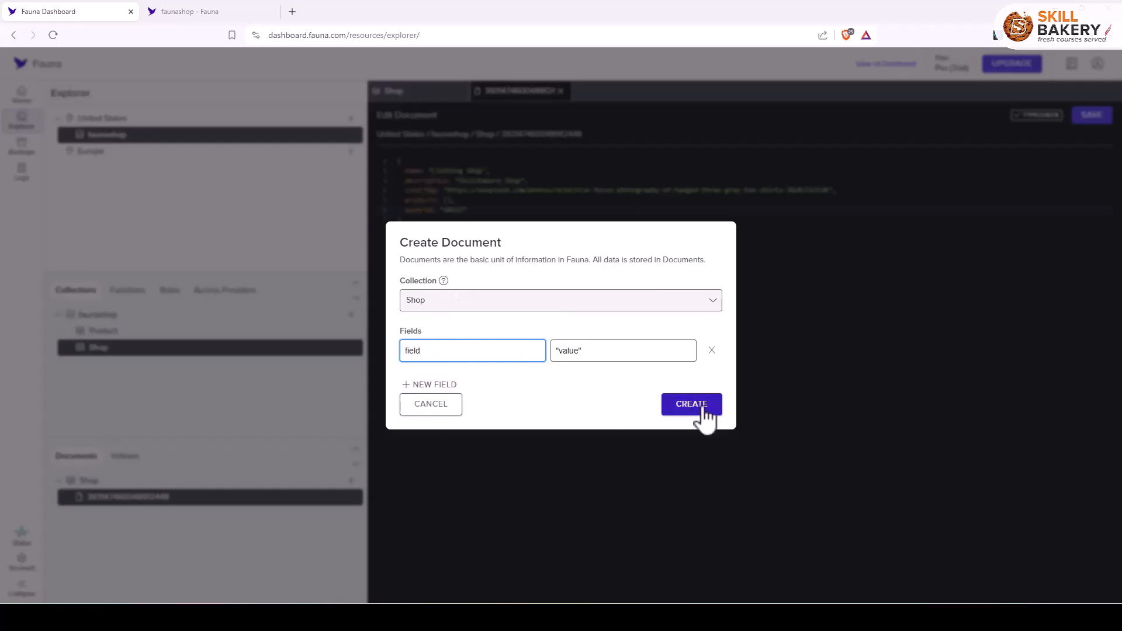
{"action": "left_click", "coordinate": [626, 461]}
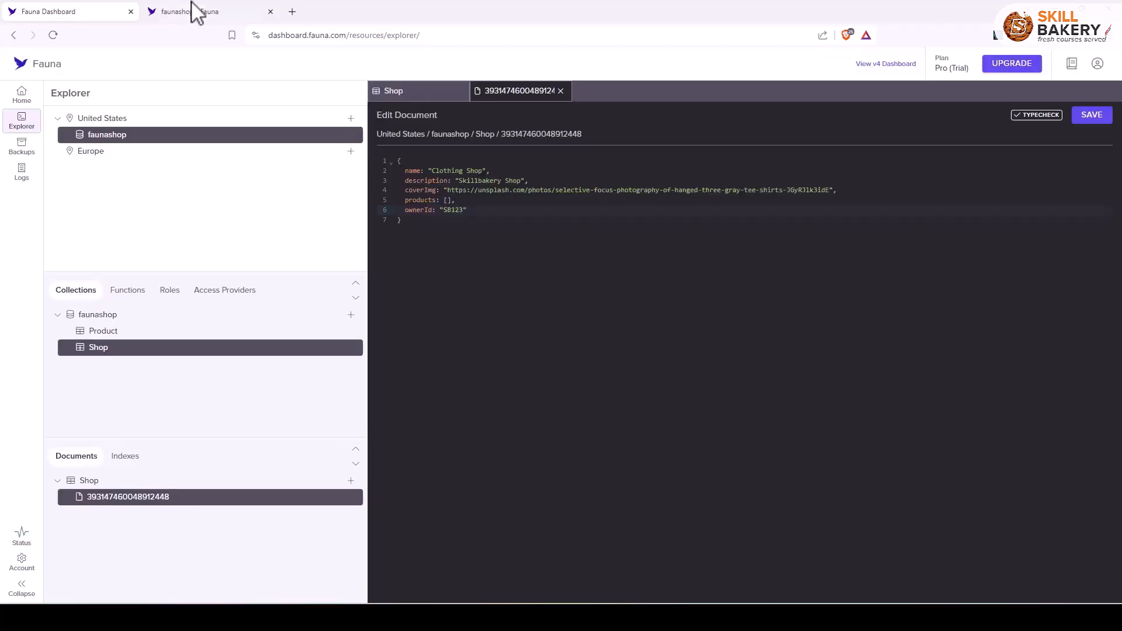
In the v4 dashboard, open the Shop collection and view its Clothing Shop document in the editor.
{"action": "left_click", "coordinate": [193, 11]}
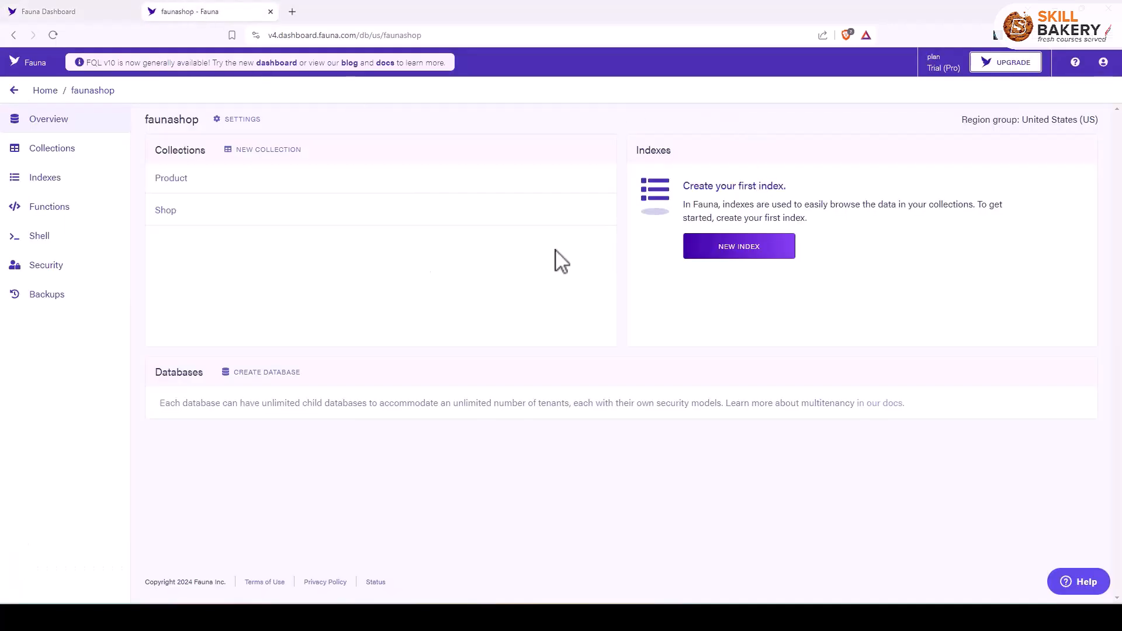
{"action": "left_click", "coordinate": [167, 212]}
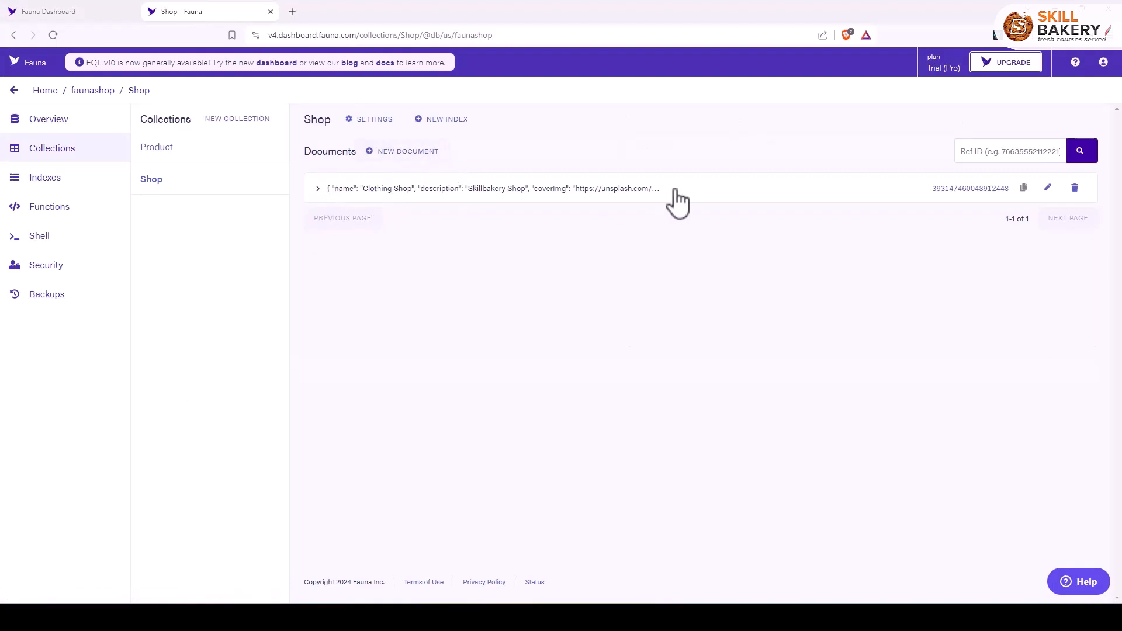
{"action": "left_click", "coordinate": [318, 189]}
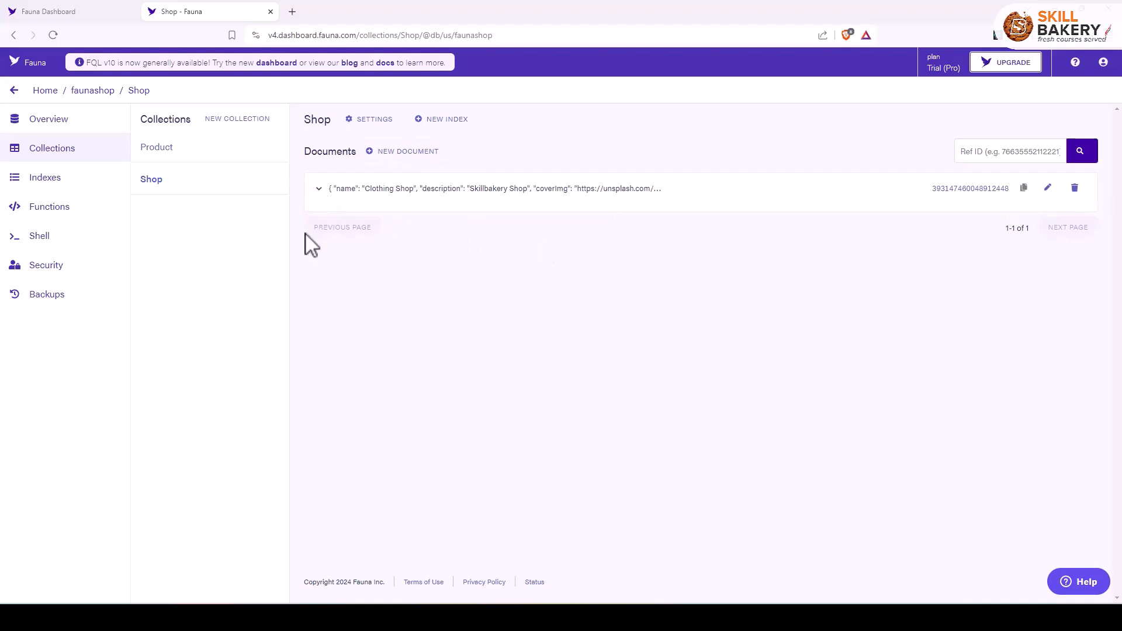
{"action": "left_click", "coordinate": [1049, 189]}
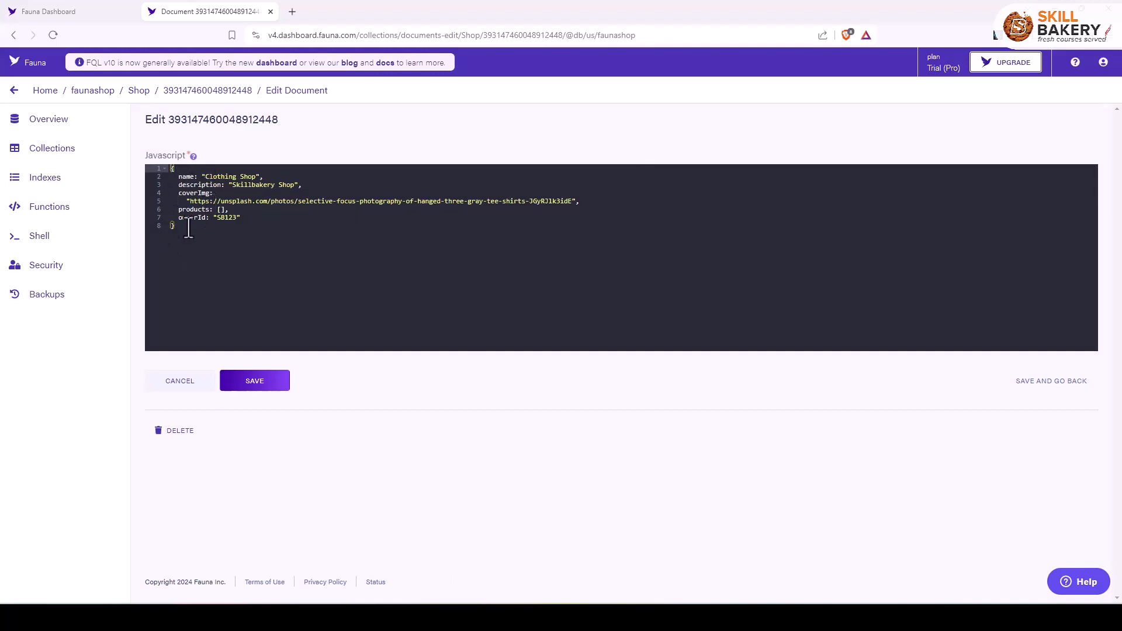
{"action": "left_click", "coordinate": [257, 226]}
Go back to the Shop collection in the v4 dashboard and open a blank new document.
{"action": "left_click", "coordinate": [231, 92]}
{"action": "left_click", "coordinate": [139, 91]}
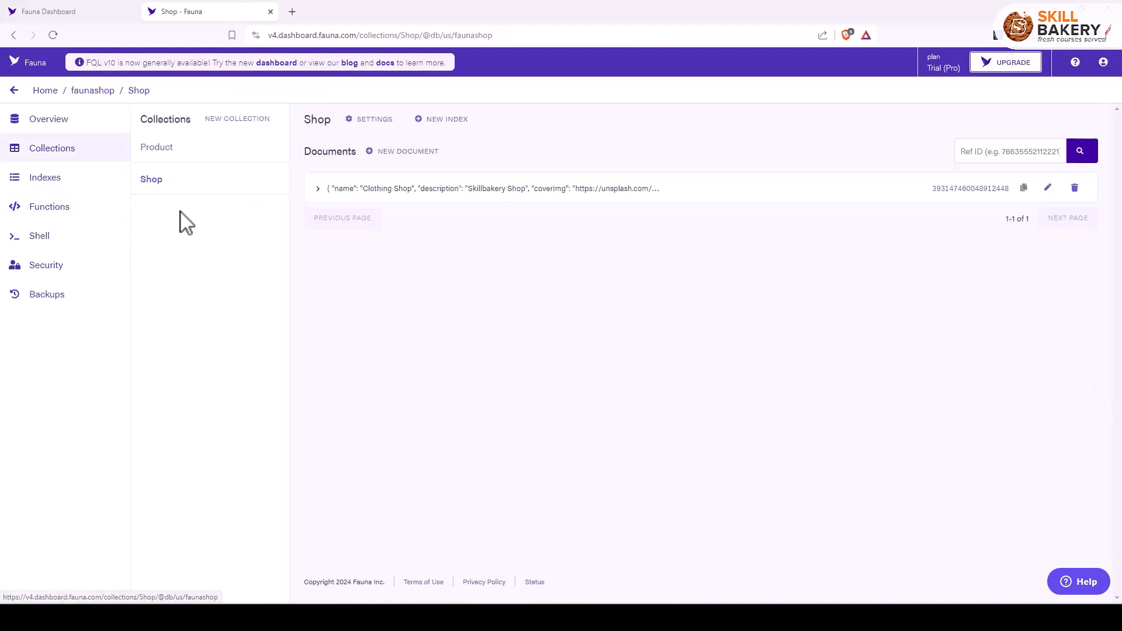
{"action": "left_click", "coordinate": [399, 154]}
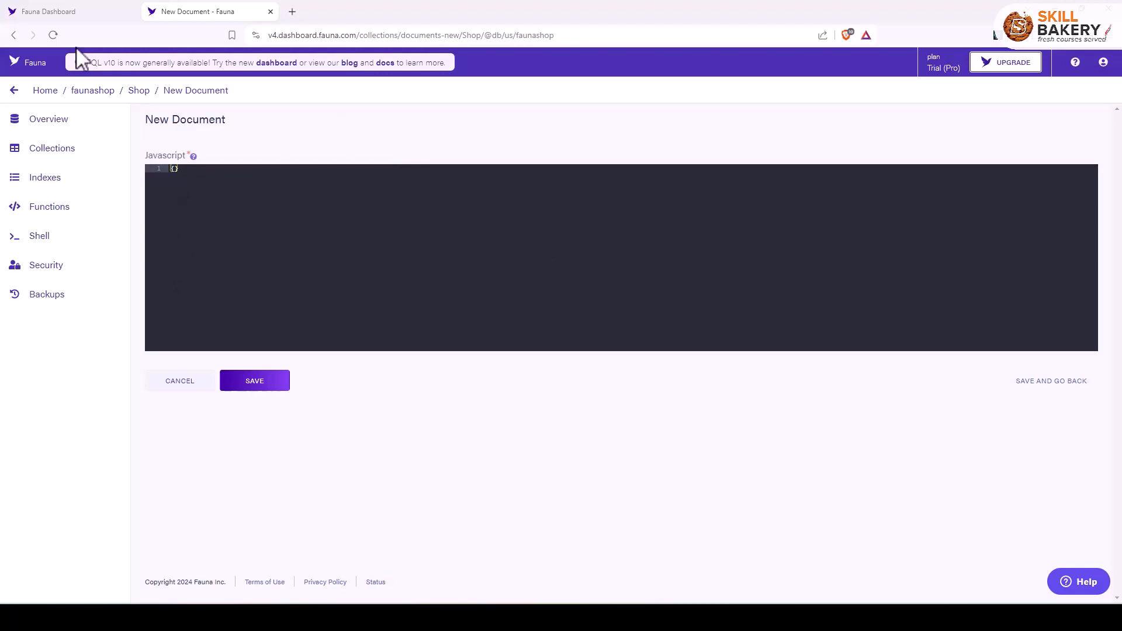
Return to the new dashboard, review the document creation form for the Shop collection, and cancel it.
{"action": "left_click", "coordinate": [81, 13]}
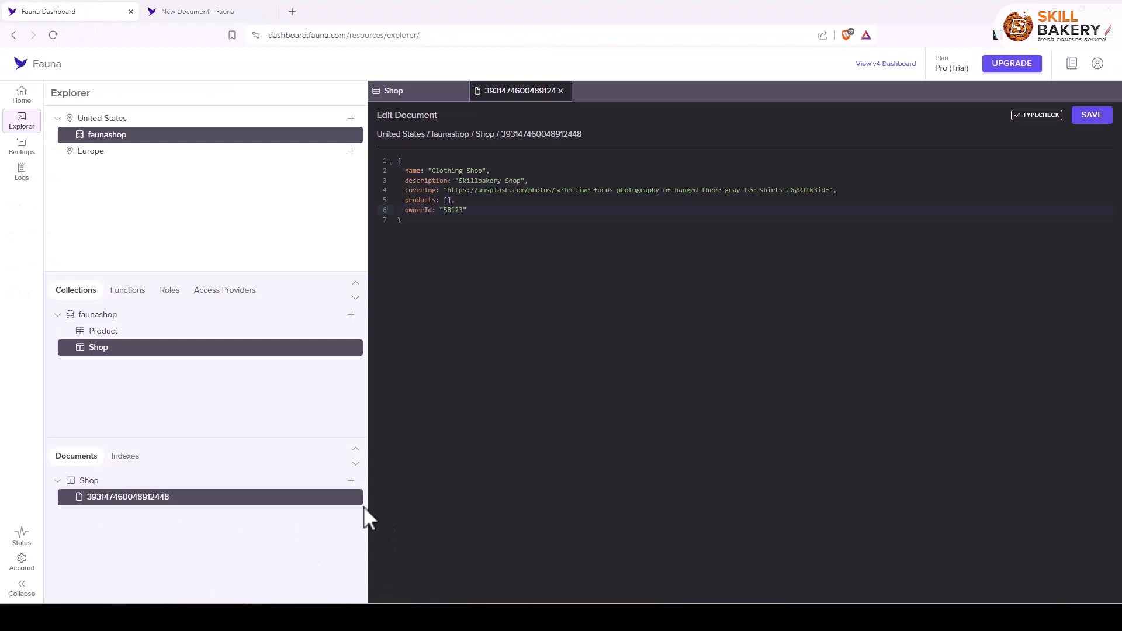
{"action": "left_click", "coordinate": [352, 482]}
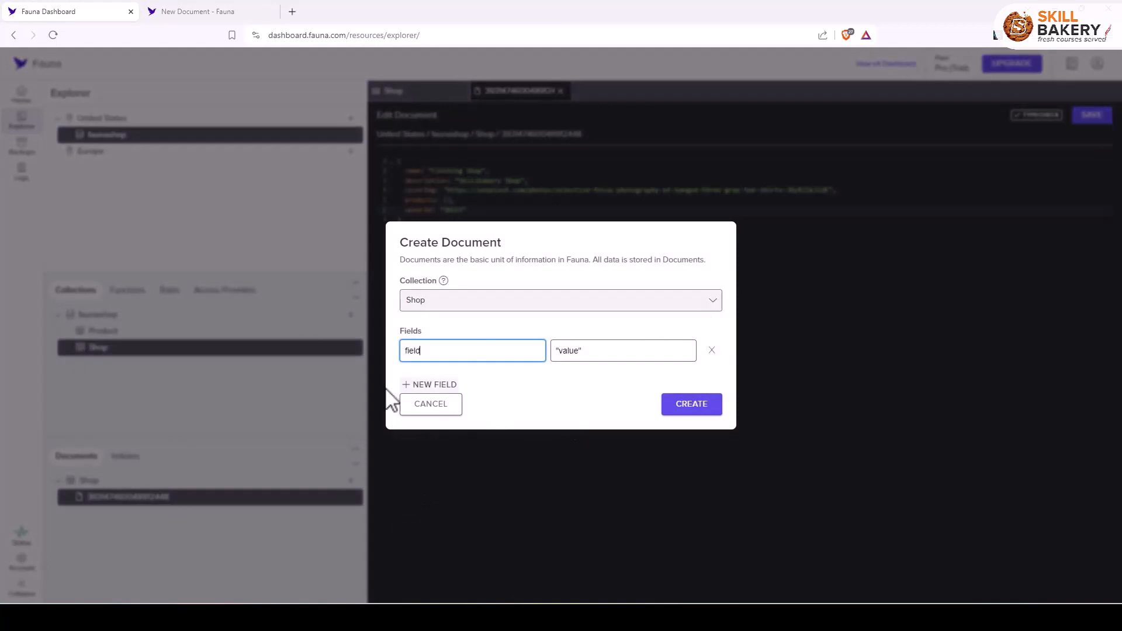
{"action": "left_click", "coordinate": [407, 408]}
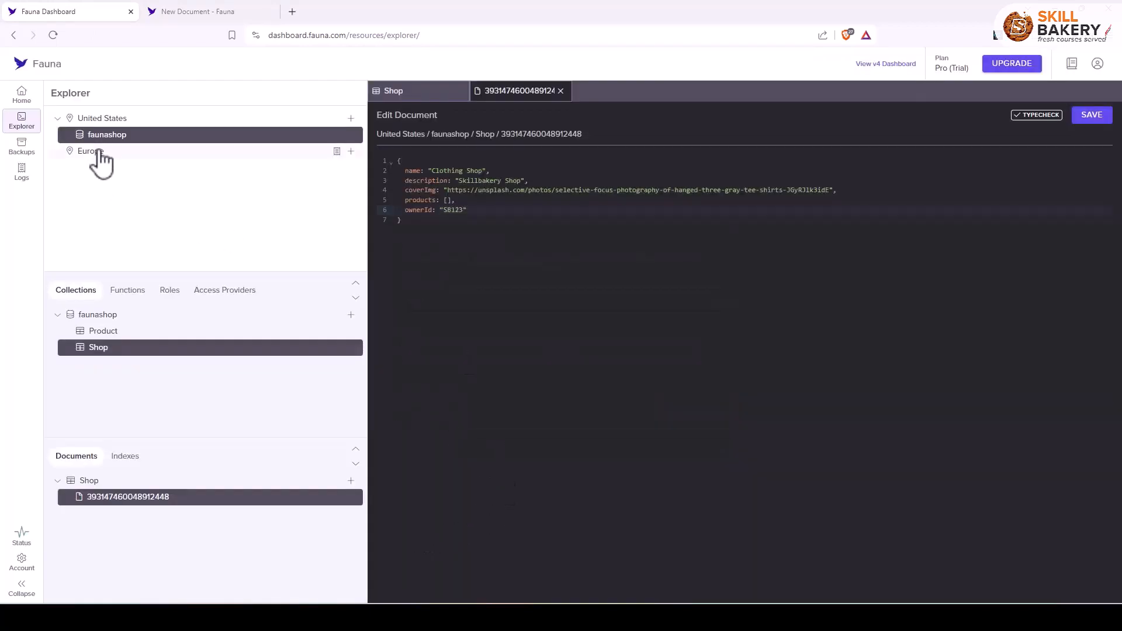